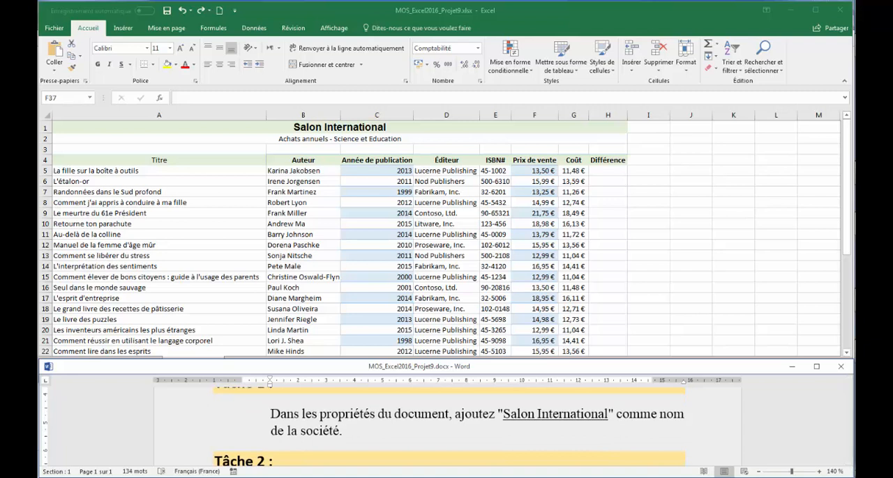
Copy the text "Salon International" from the Tâche 1 instructions in the Word document.
left_click(848, 381)
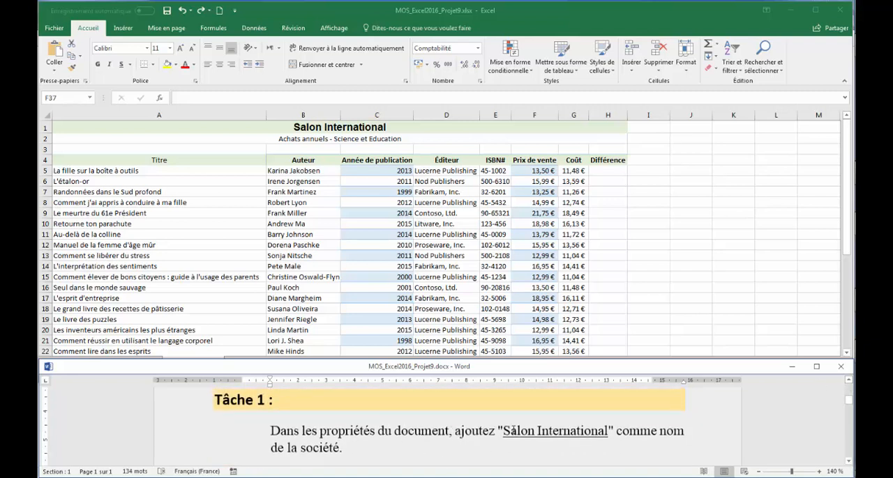
left_click_drag(504, 431, 608, 431)
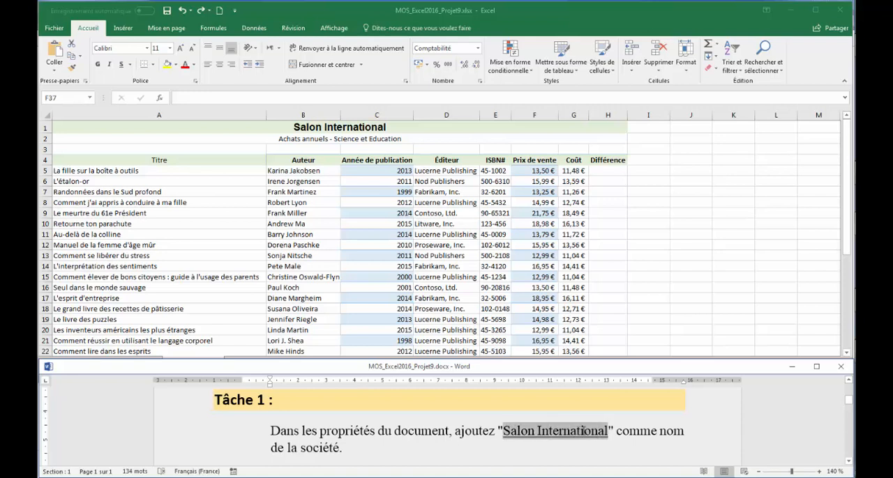
right_click(559, 440)
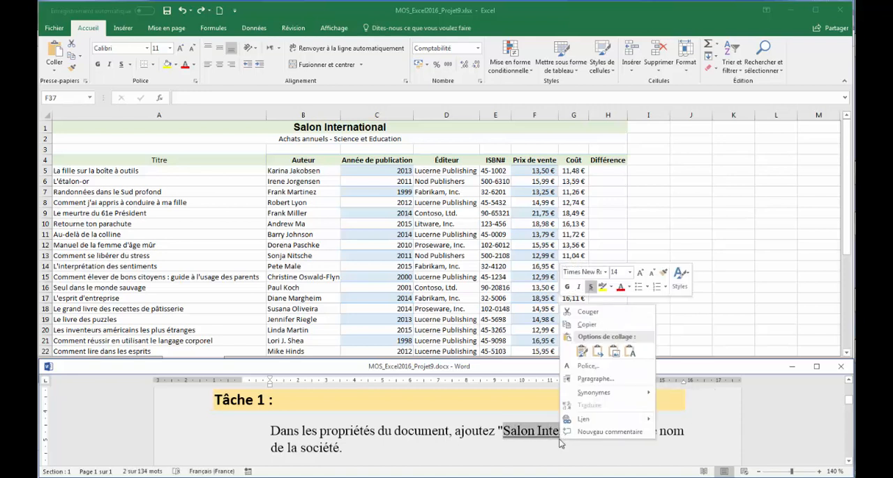
left_click(585, 325)
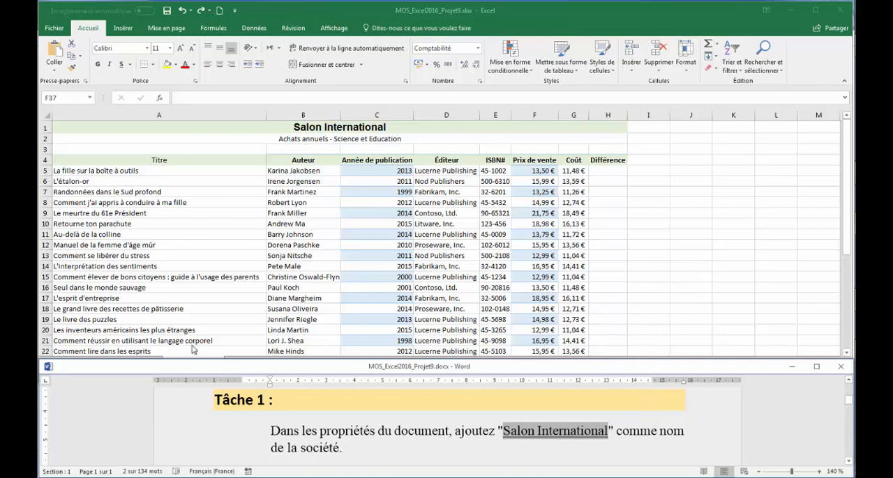
Switch to Excel and set the workbook's Société document property to "Salon International", then return to the worksheet.
left_click(54, 29)
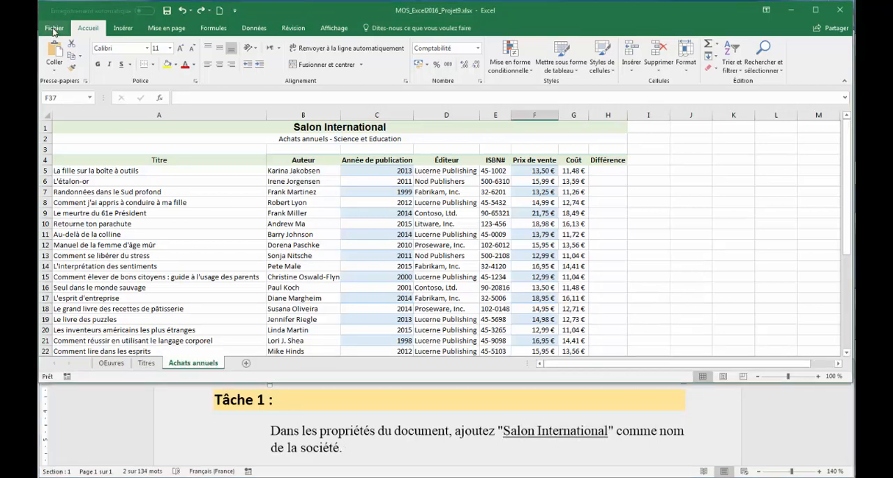
left_click(54, 30)
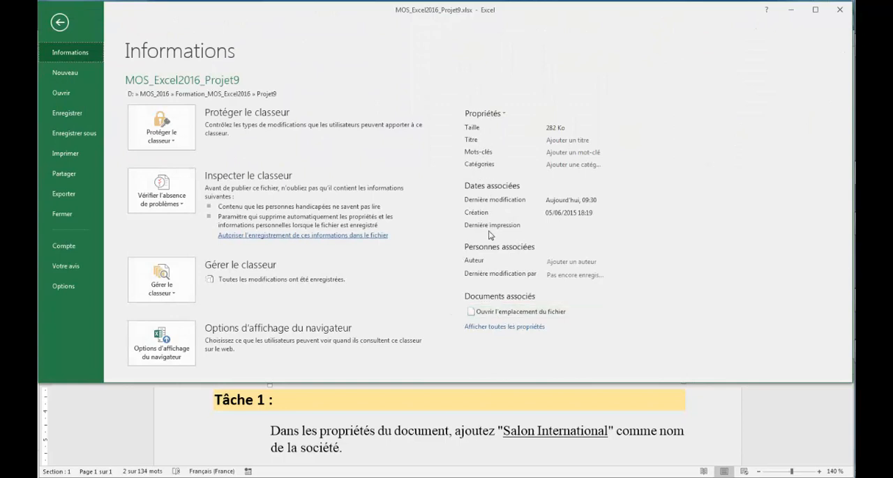
left_click(493, 328)
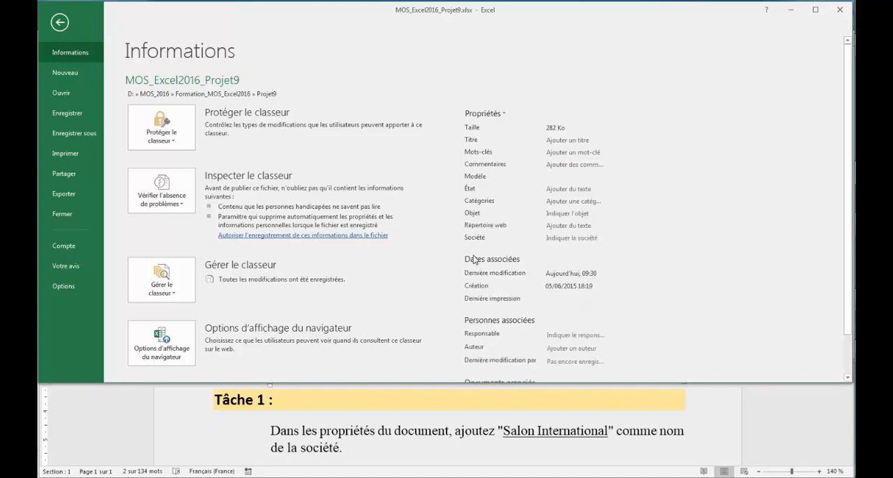
left_click(558, 238)
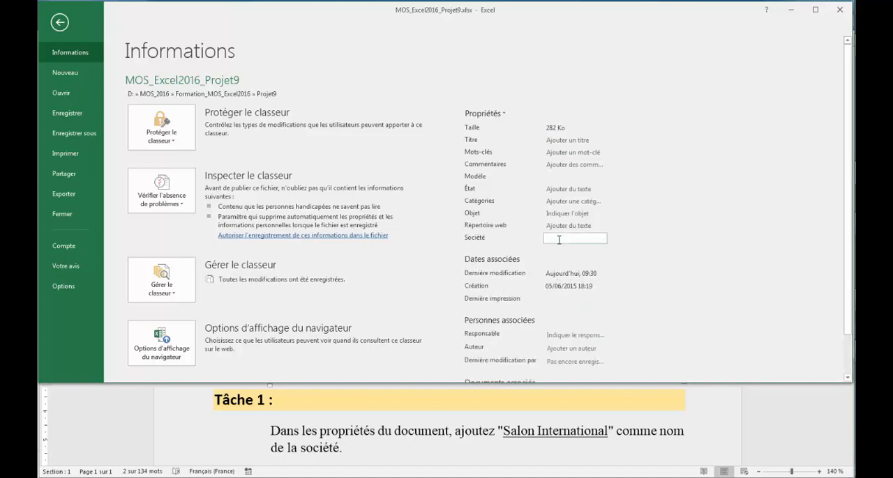
key("ctrl+v")
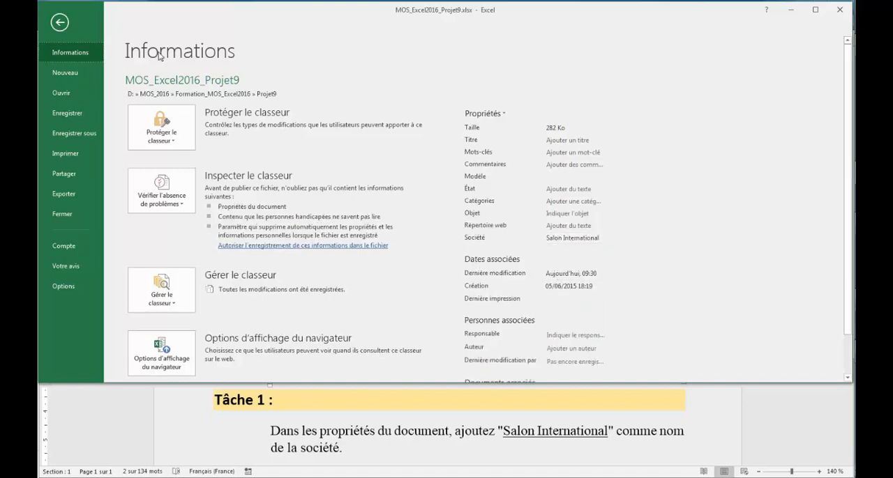
left_click(63, 24)
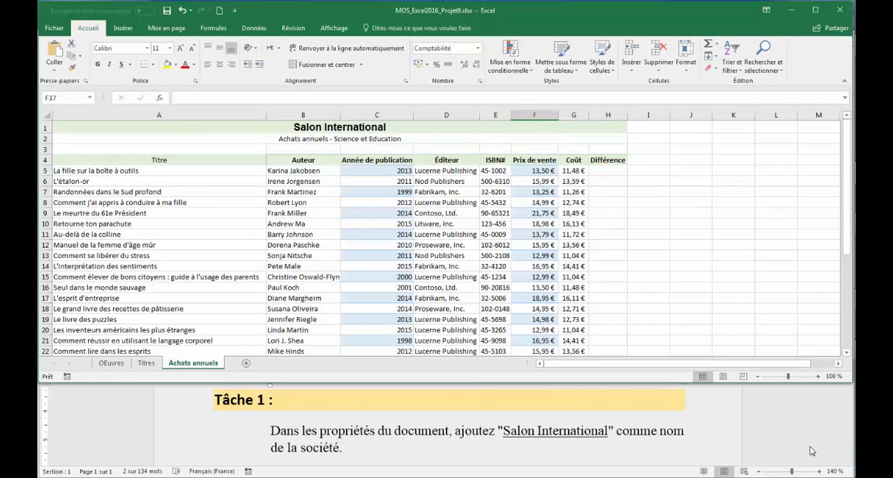
Read Tâche 2 in Word, then enter =F5-G5 in cell H5 of the Achats annuels sheet in Excel.
left_click(811, 452)
scroll(848, 463, "down", 3)
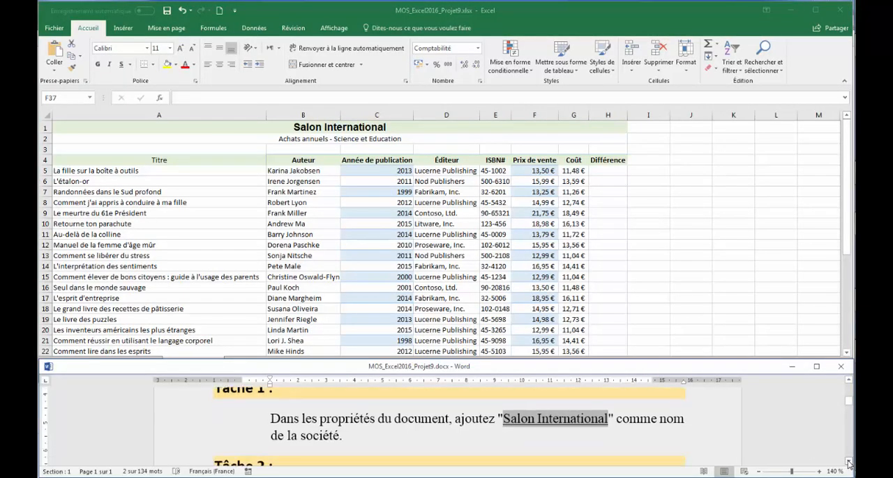
left_click(849, 463)
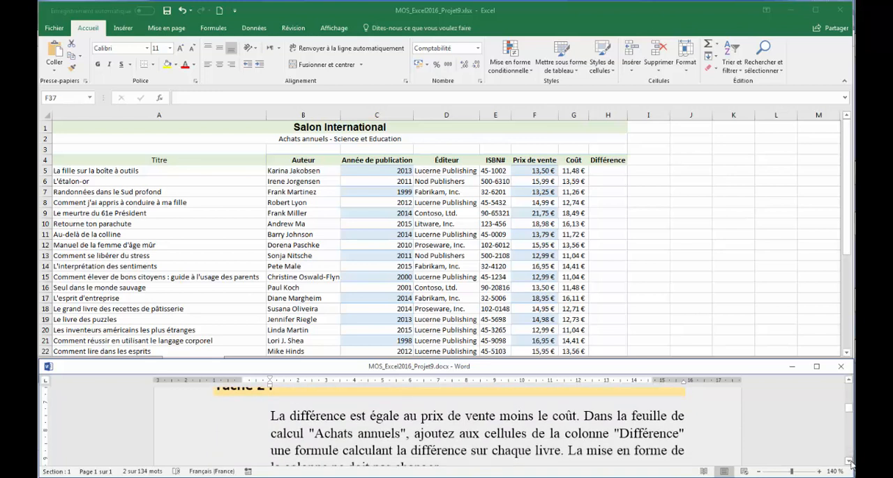
left_click(848, 463)
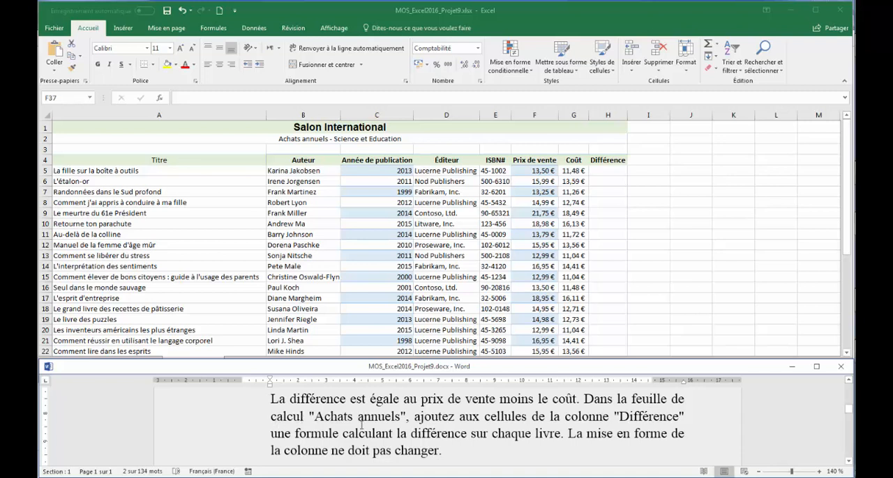
left_click(330, 301)
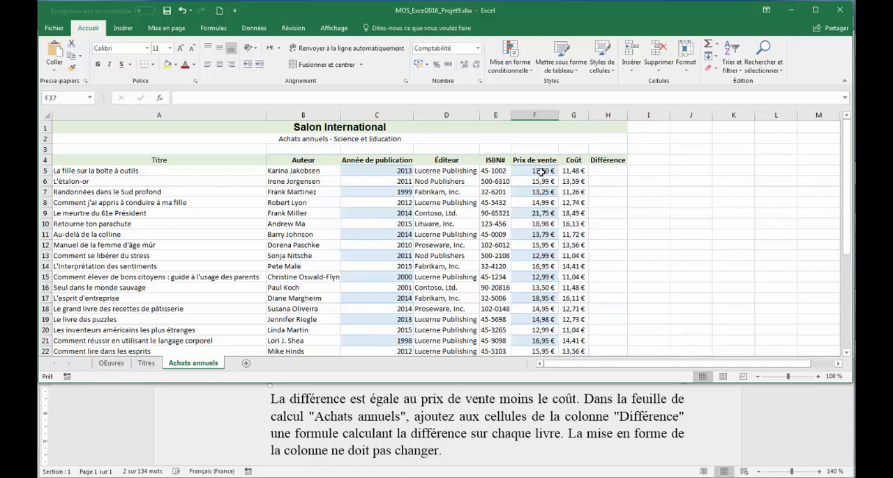
left_click(608, 172)
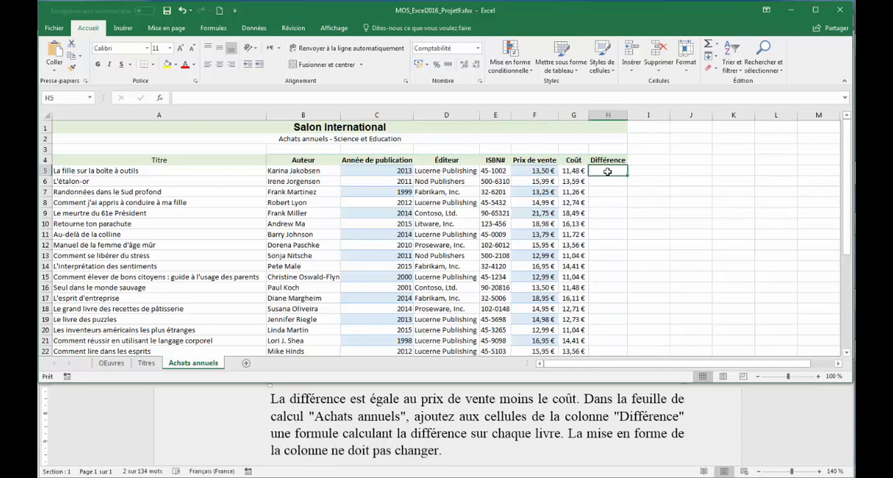
type("=")
left_click(534, 170)
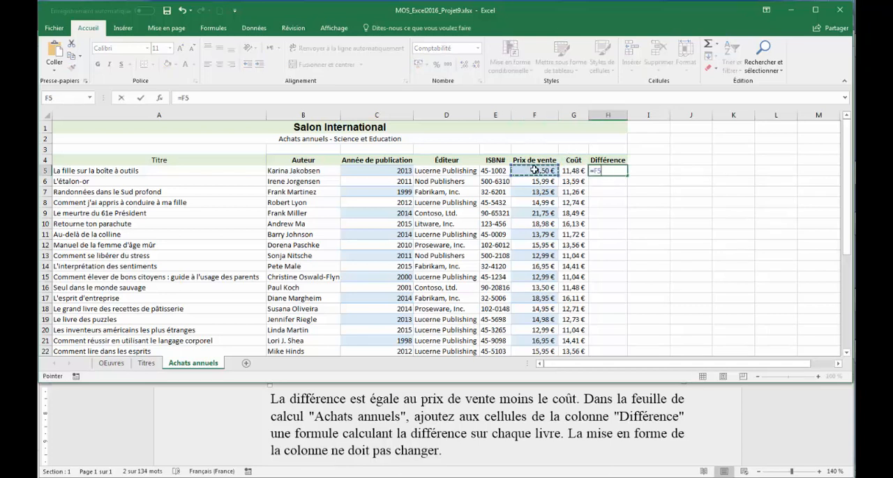
type("-")
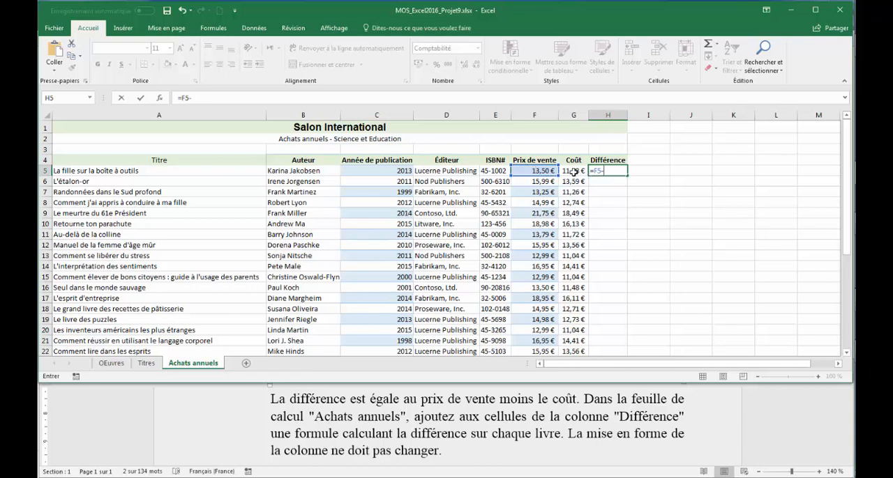
left_click(572, 171)
key("Return")
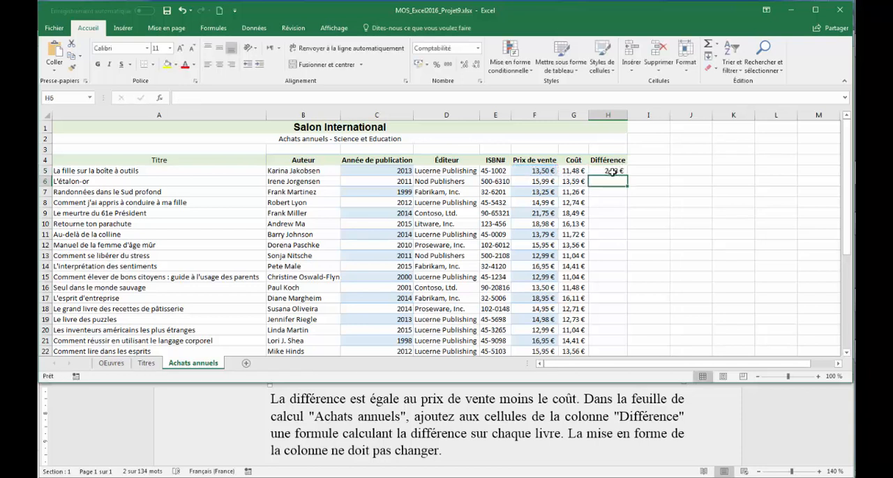
Fill the H5 formula down the Différence column through the last book row.
left_click(612, 172)
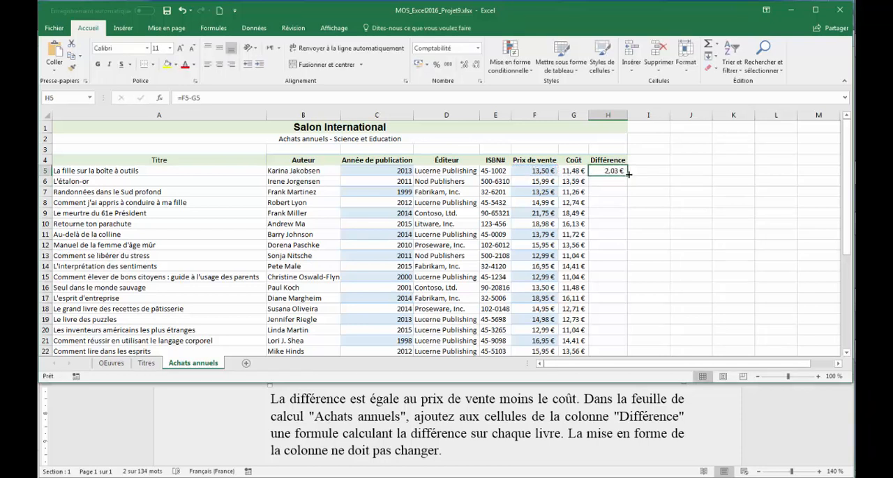
double_click(628, 174)
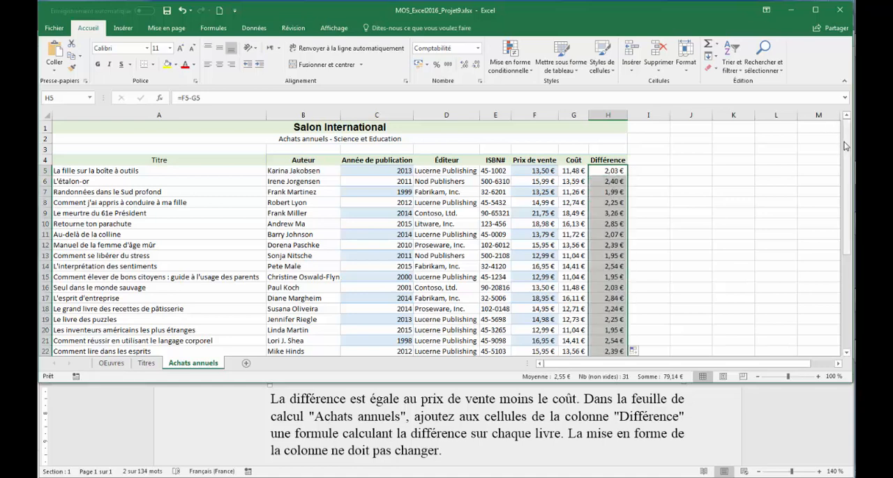
mouse_move(844, 146)
left_mouse_down()
mouse_move(845, 202)
mouse_move(845, 132)
left_mouse_up()
Read the Tâche 3 instructions in Word and examine the Fabrikam, Inc. entries in the worksheet's Éditeur column.
left_click(801, 431)
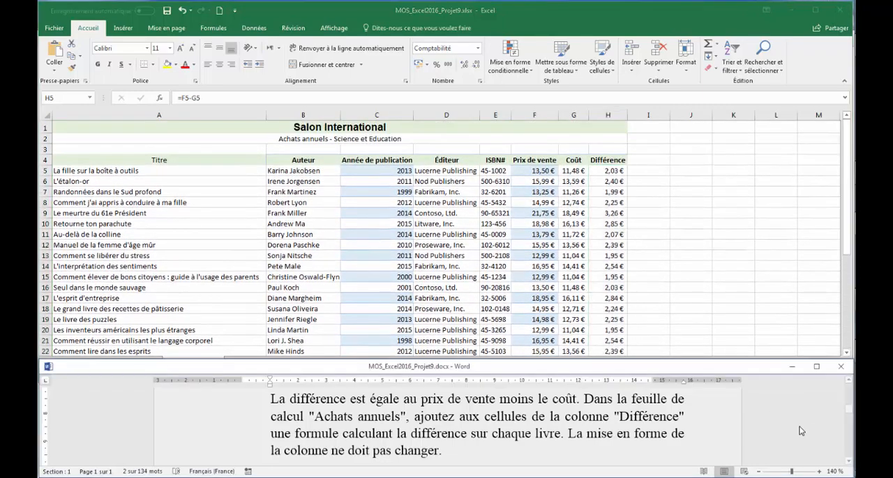
left_click(848, 462)
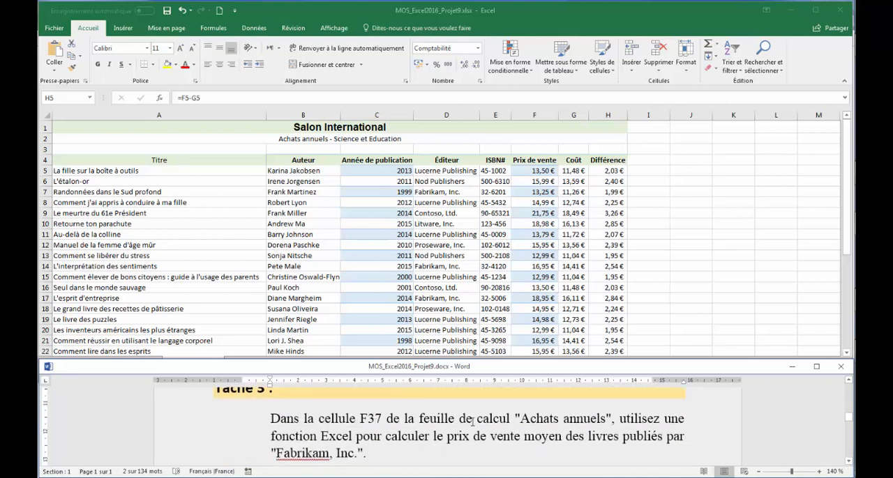
left_click(365, 234)
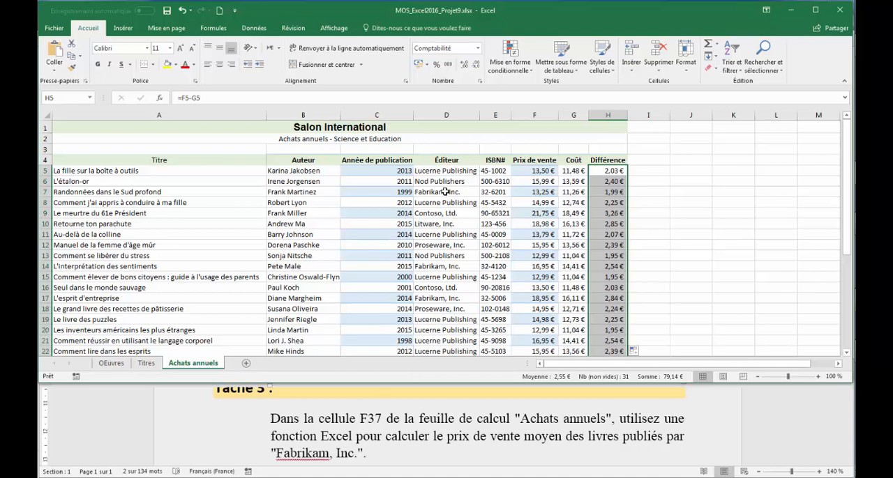
left_click(444, 193)
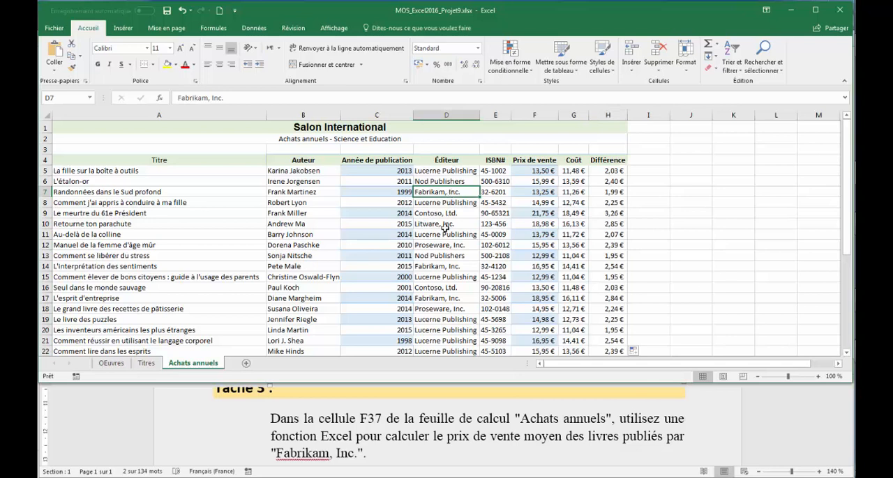
left_click(432, 266)
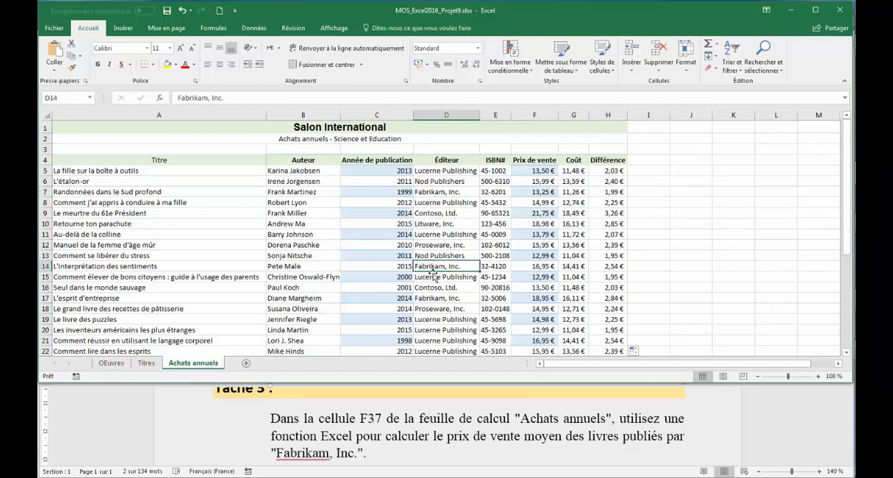
left_click(433, 298)
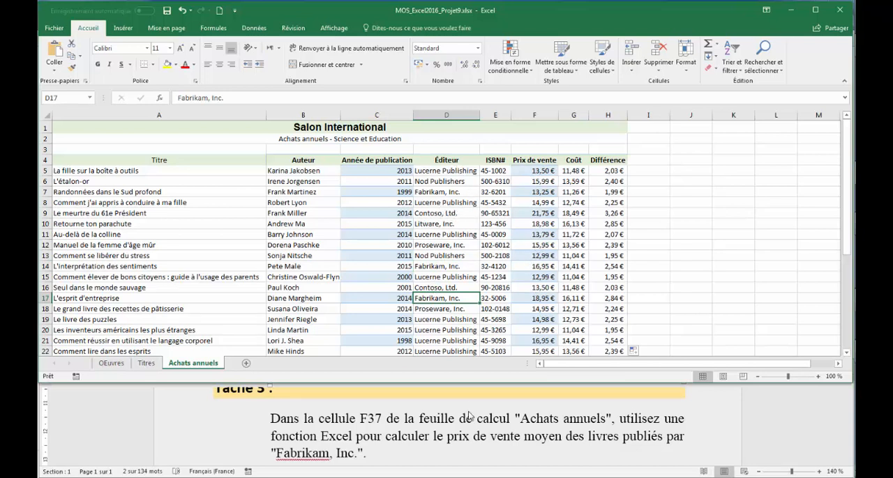
left_click(384, 422)
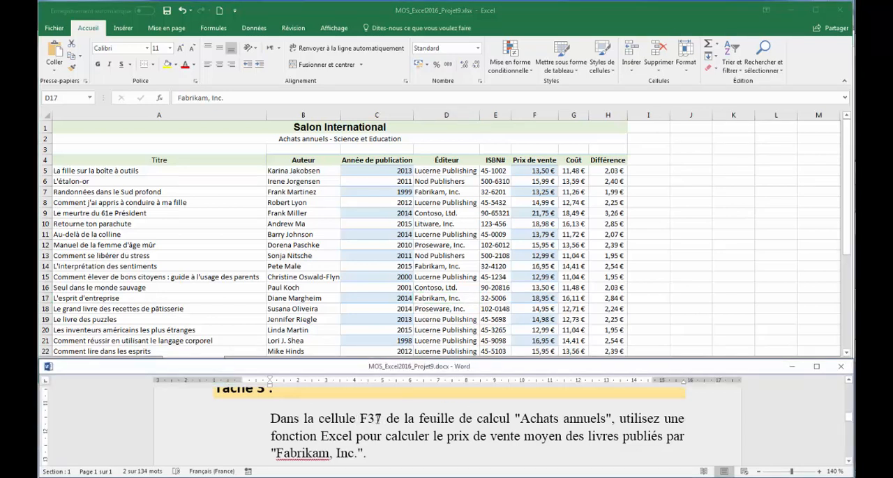
In Excel, start a MOYENNE.SI formula in cell F37 of the Achats annuels sheet with D5:D35 as the criteria range.
key("alt+Tab")
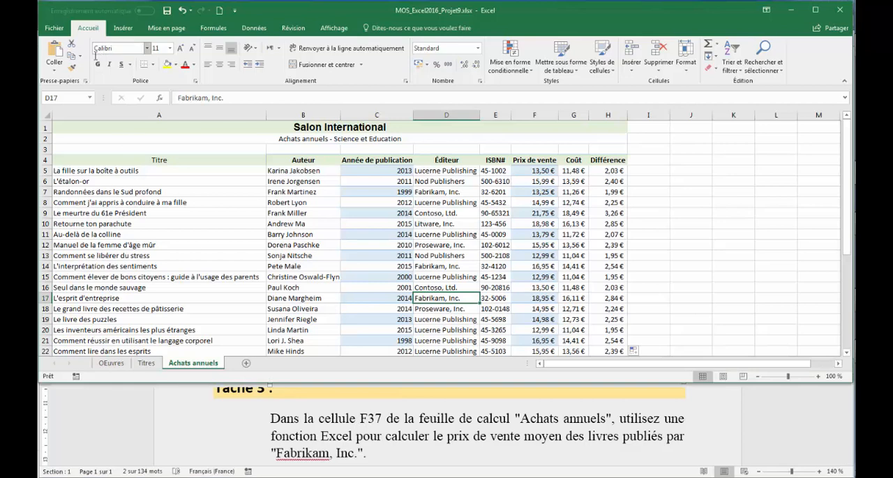
left_click(66, 97)
left_click(66, 96)
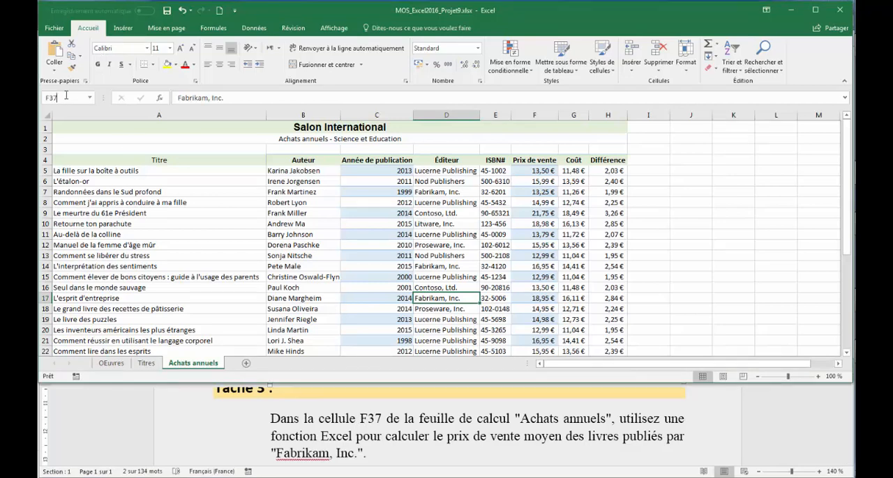
key("Return")
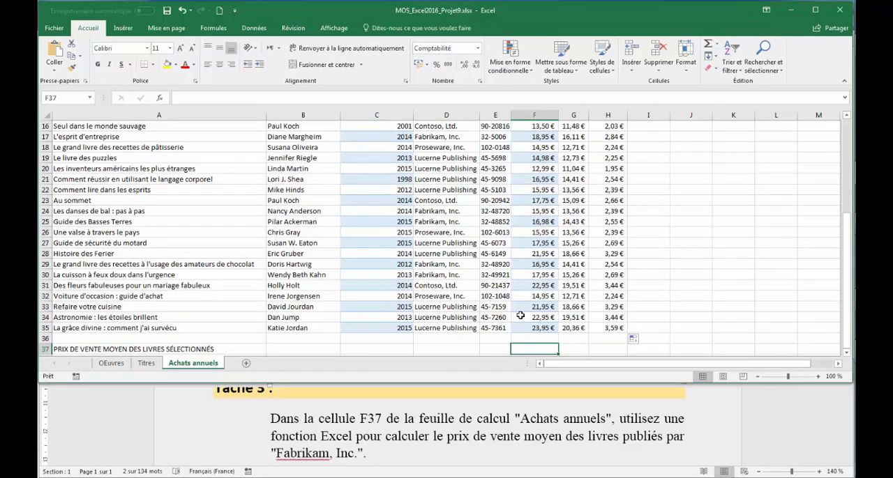
type("=")
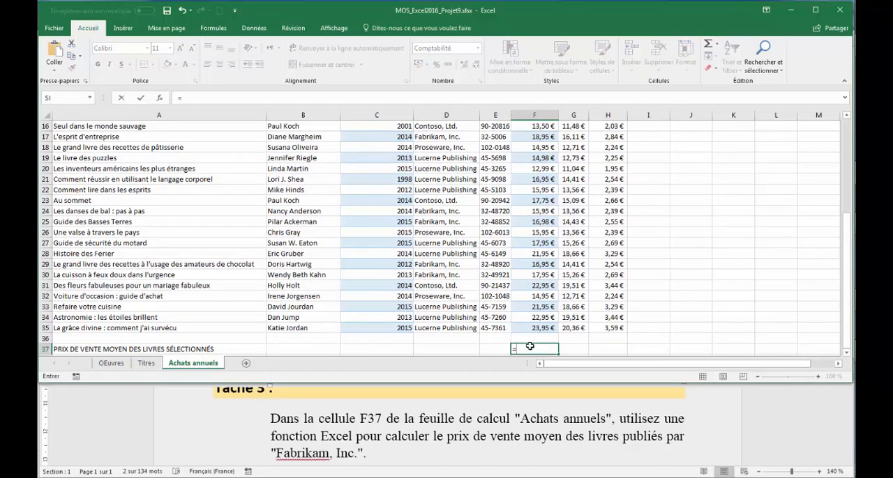
type("moy")
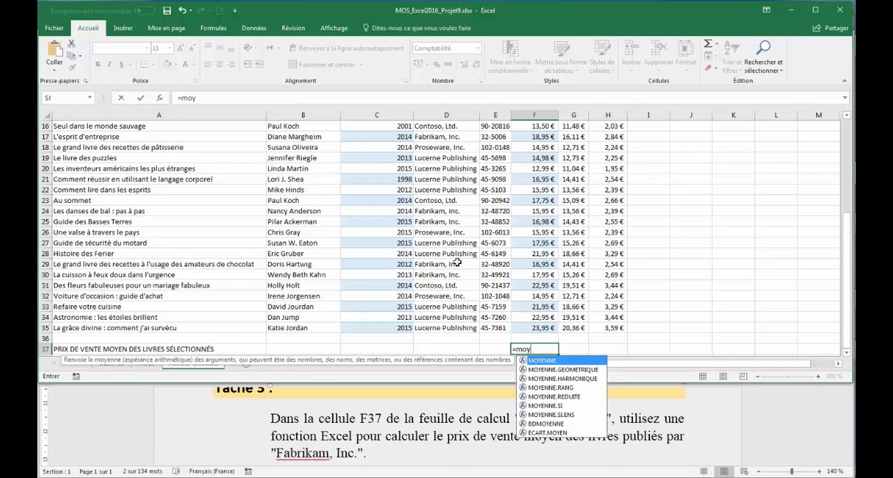
double_click(543, 407)
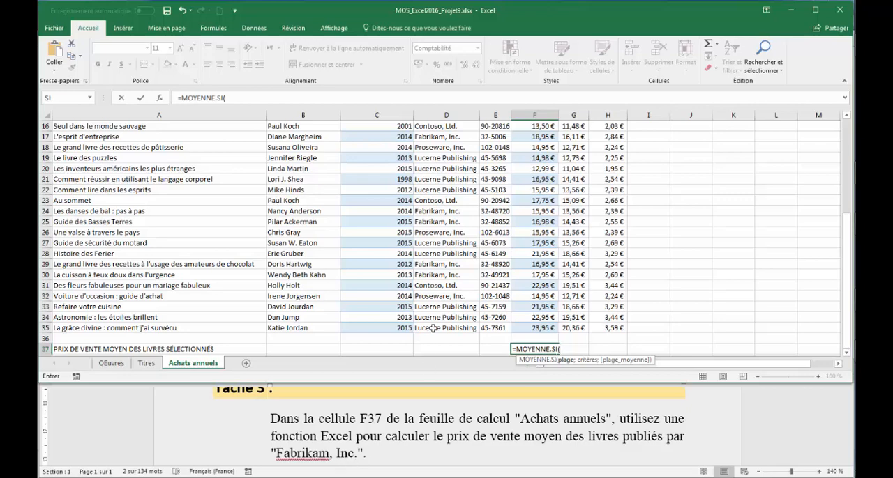
left_click_drag(433, 328, 439, 148)
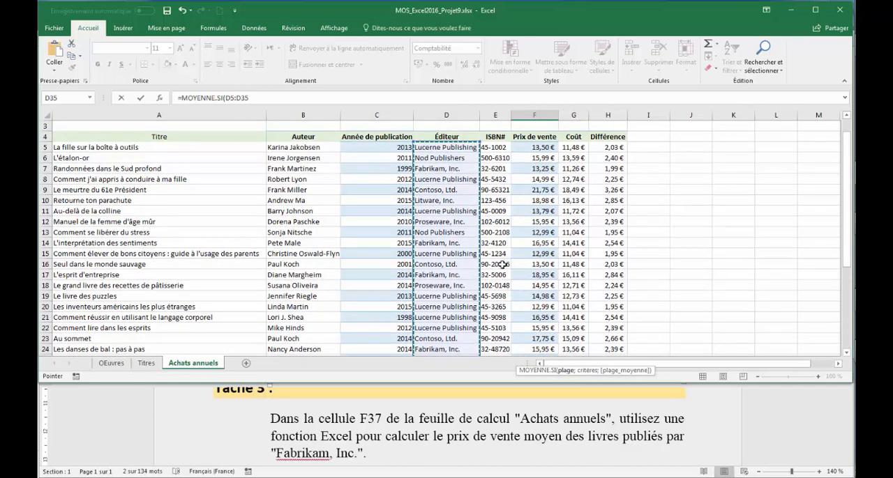
type(";")
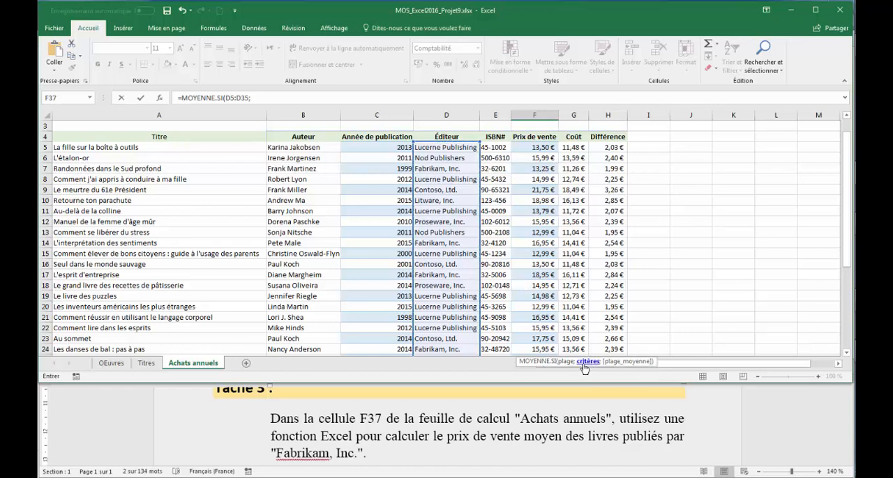
Copy the text Fabrikam, Inc. from the Word instructions and insert it in quotation marks as the formula's criterion in Excel.
left_click(273, 453)
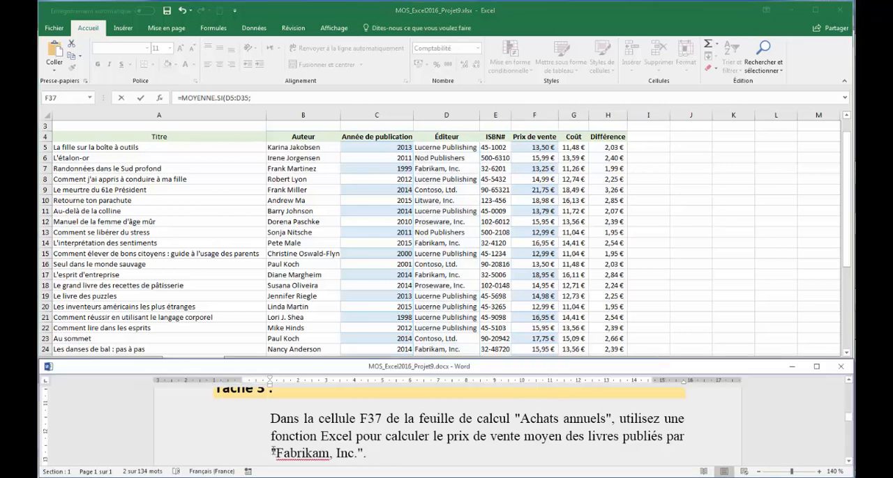
left_click_drag(277, 453, 358, 450)
key("ctrl+c")
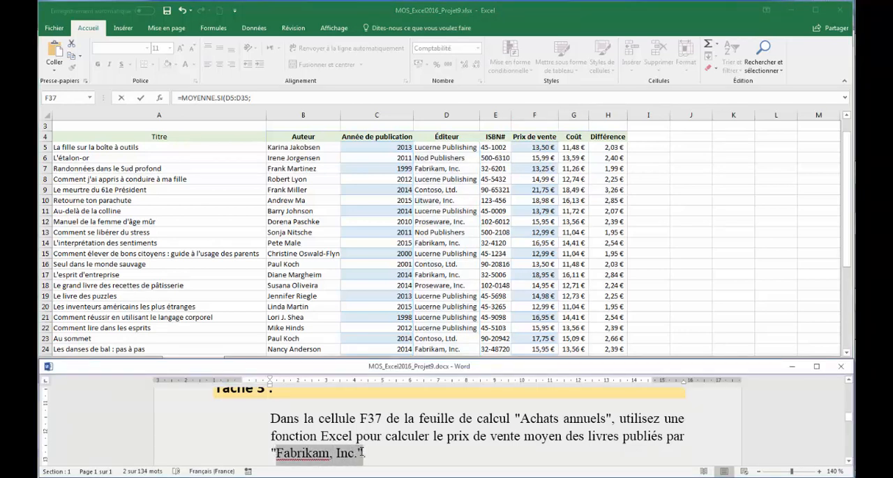
right_click(322, 457)
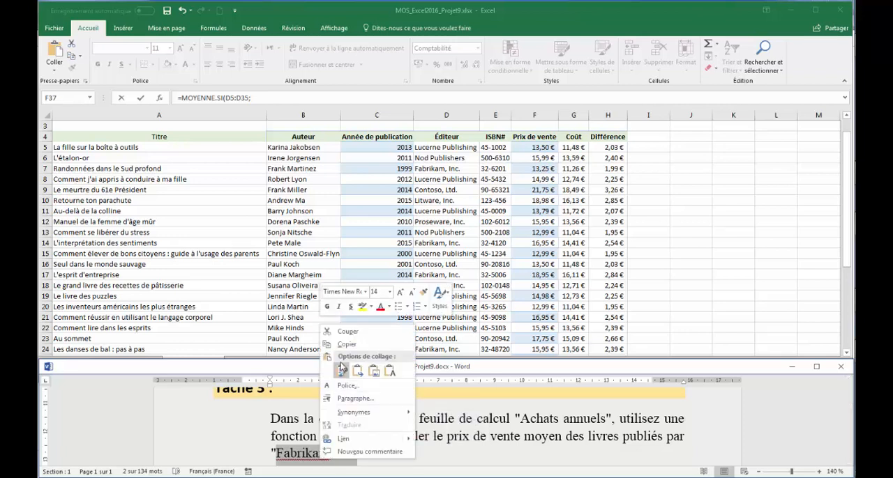
left_click(347, 344)
left_click(267, 101)
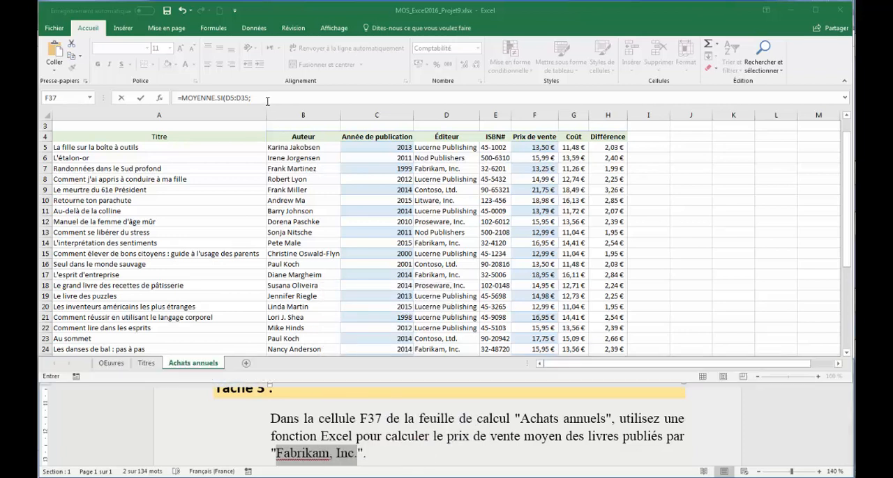
left_click(268, 99)
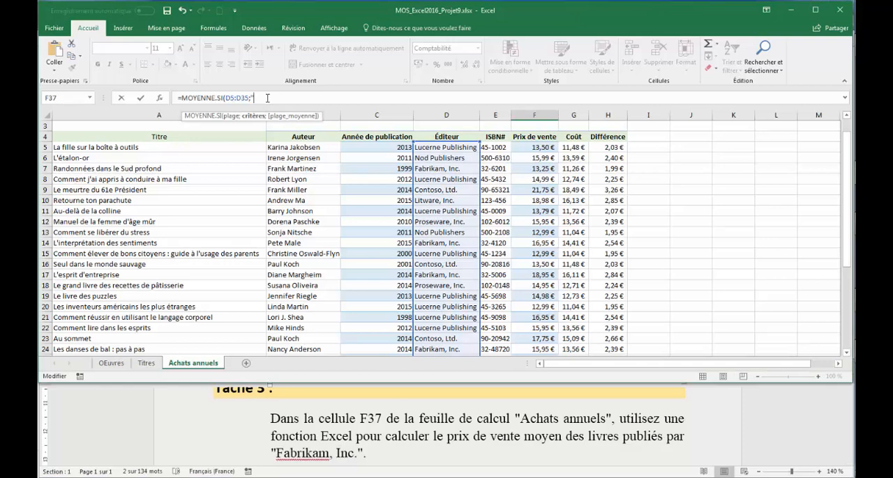
key("ctrl+v")
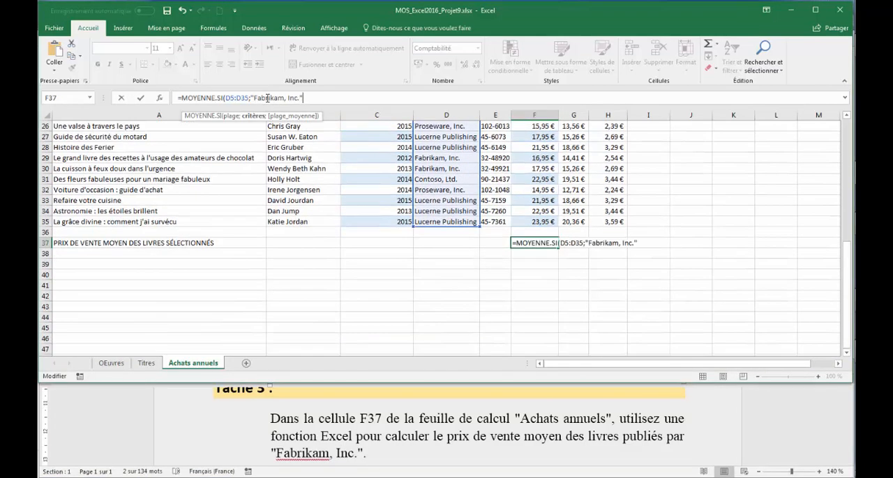
Complete the F37 formula with F5:F35 as the range to average and validate it.
type("\";")
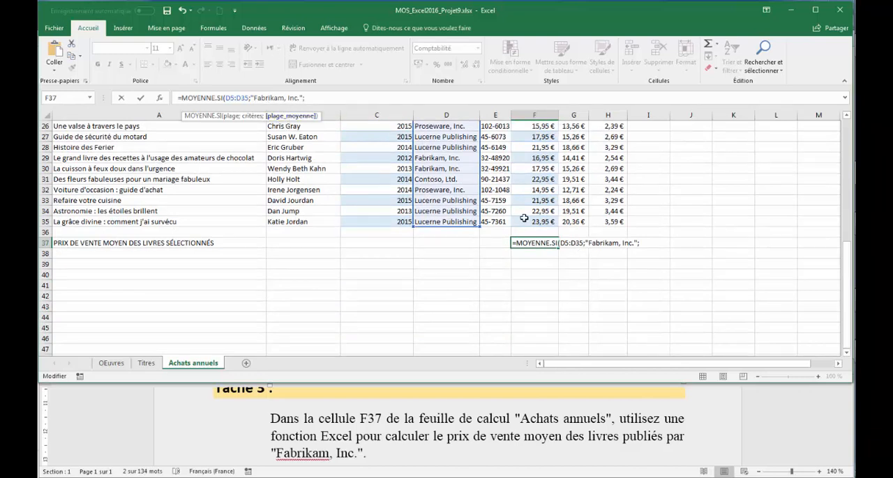
left_click_drag(525, 222, 534, 145)
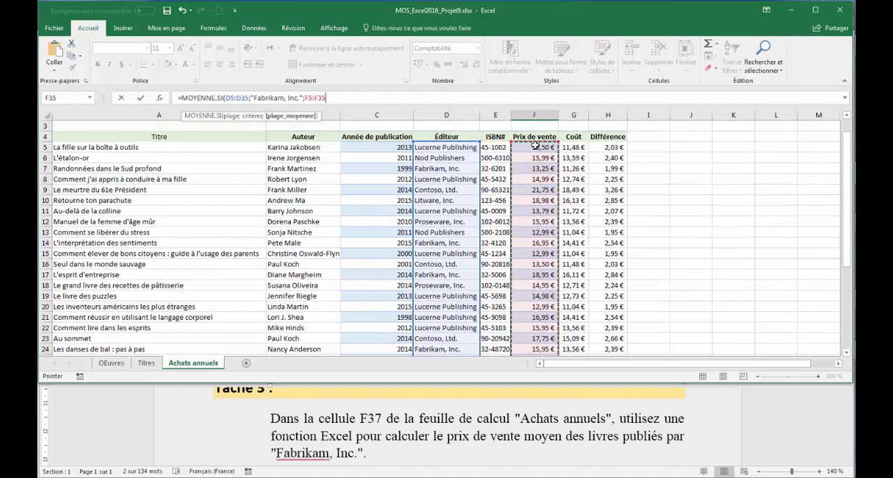
key("Return")
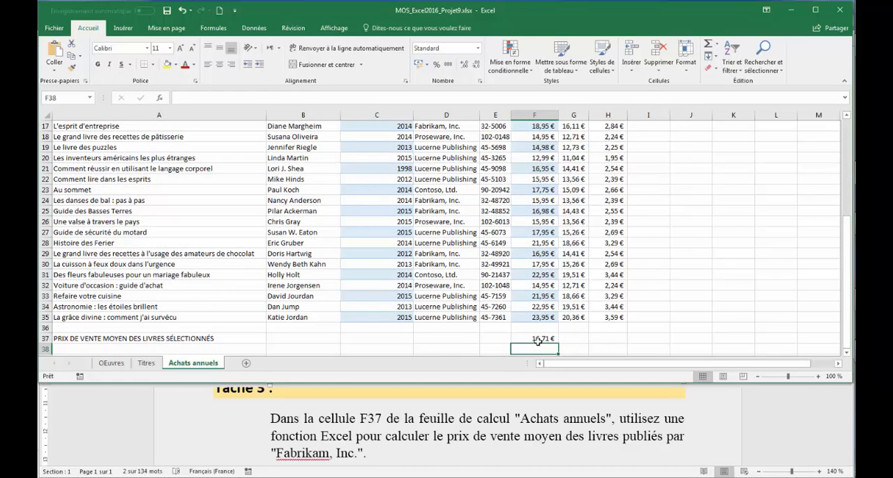
Read Tâche 4 in Word, then move the Achats annuels sheet between the OEuvres and Titres sheets in Excel.
left_click_drag(276, 454, 357, 454)
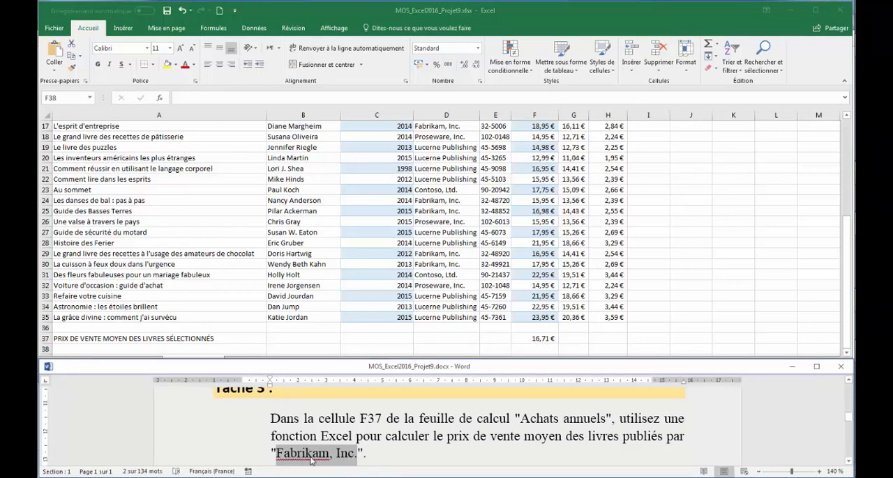
left_click(848, 462)
left_click(848, 462)
left_click(848, 462)
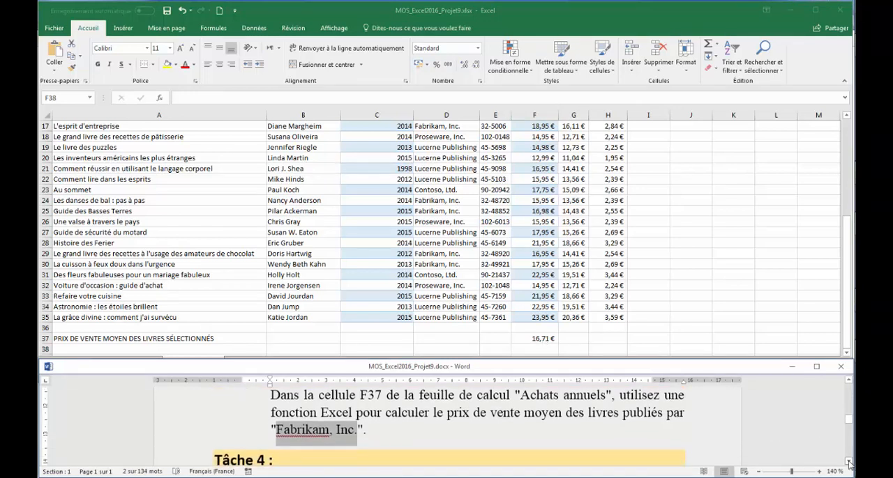
left_click(848, 462)
left_click(848, 462)
left_click(849, 461)
left_click(848, 461)
left_click(848, 461)
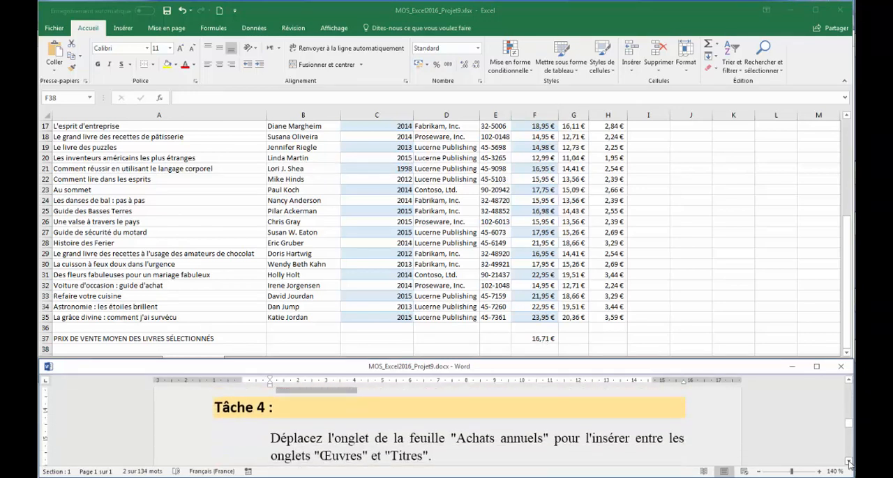
left_click(848, 462)
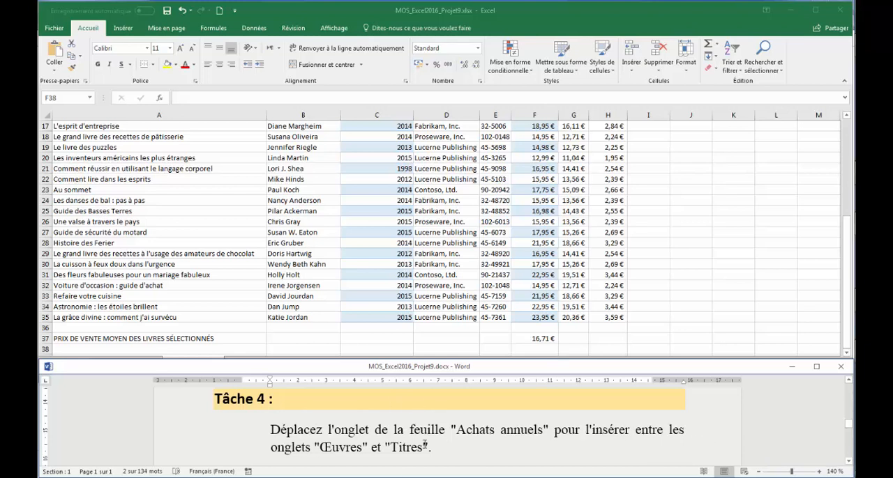
left_click(376, 318)
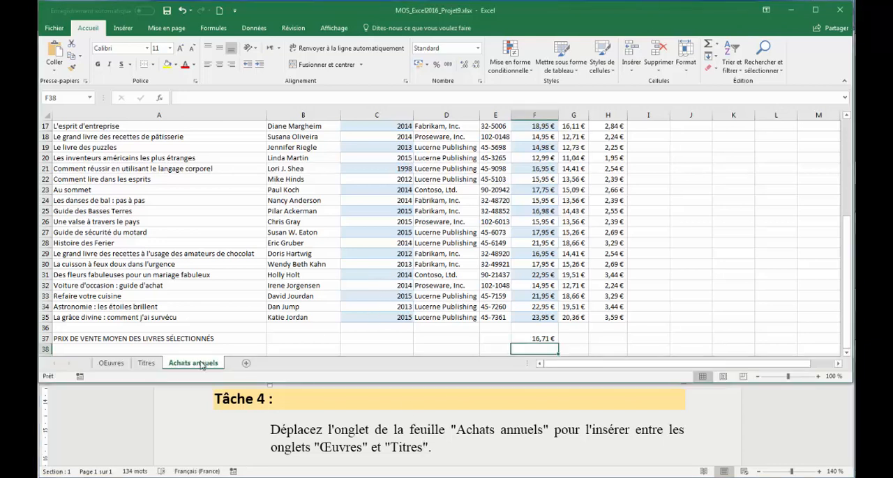
left_click_drag(203, 365, 133, 368)
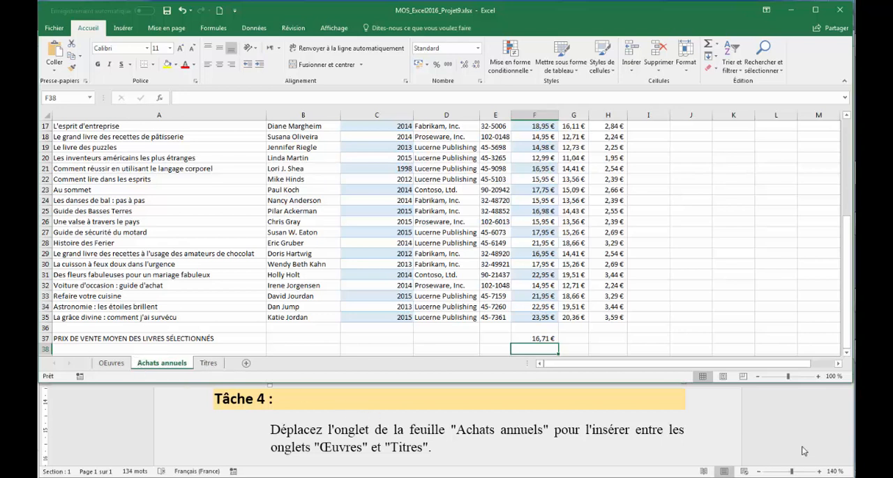
Read Tâche 5 in Word, then set the rotation of the books image on Excel's OEuvres sheet to 0°.
left_click(829, 441)
left_click(848, 461)
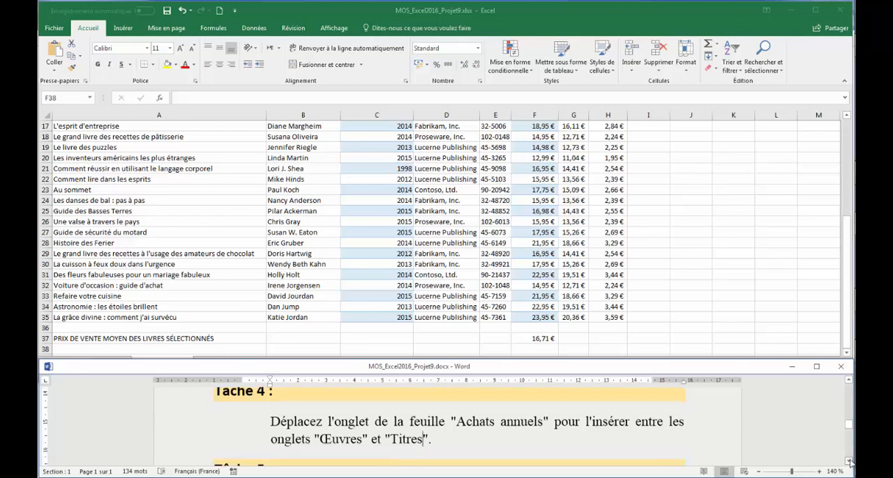
left_click(848, 461)
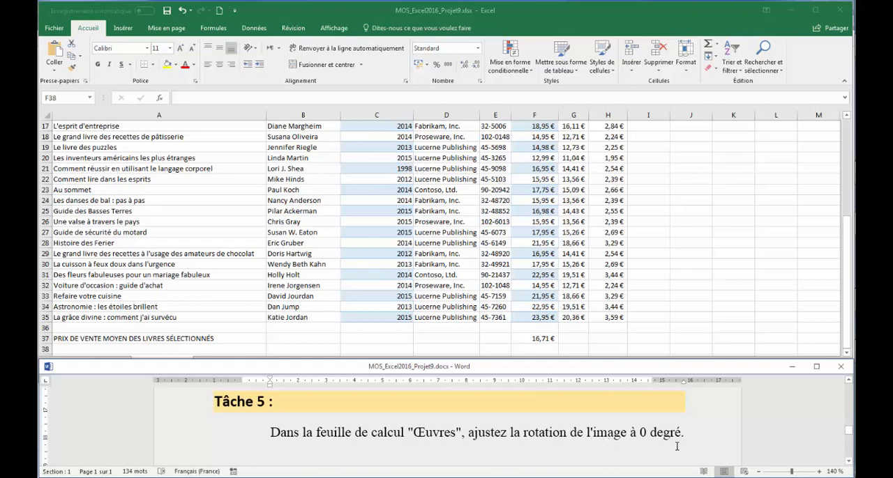
left_click(293, 252)
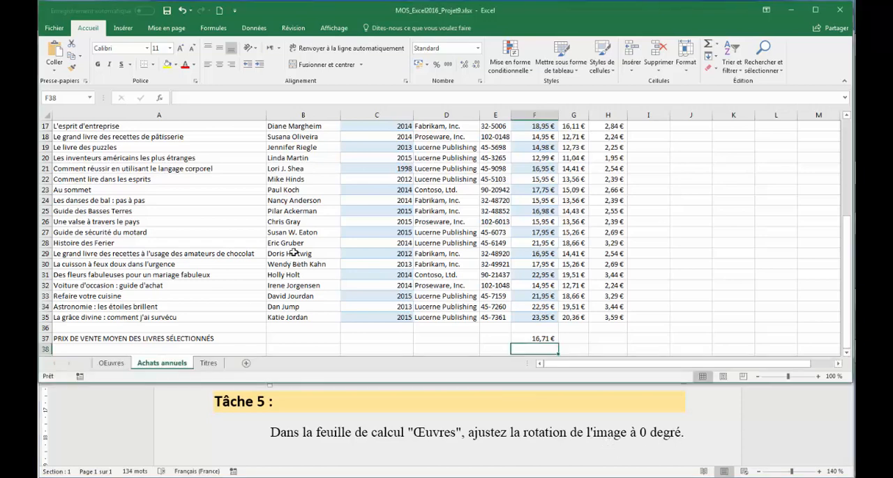
left_click(111, 363)
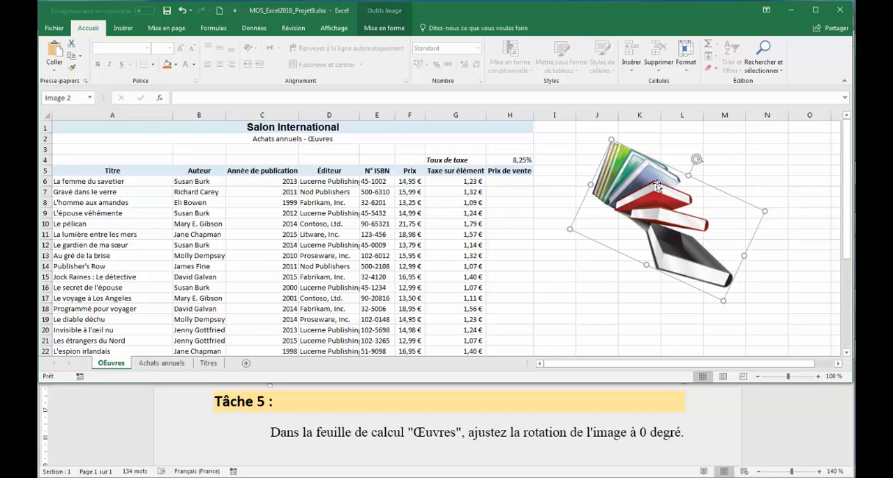
left_click(377, 32)
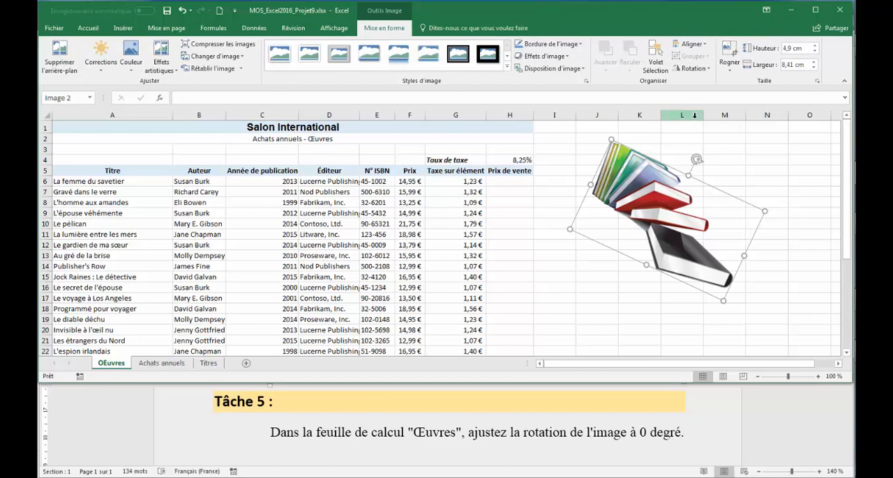
left_click(704, 69)
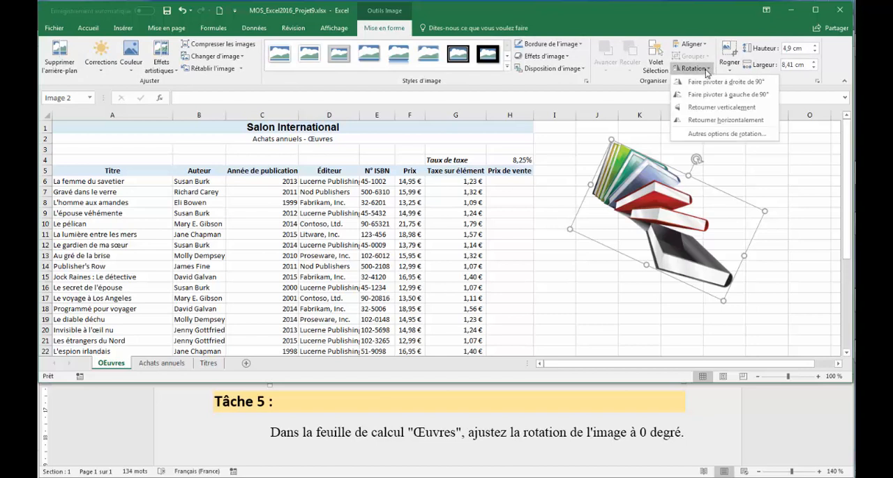
left_click(699, 134)
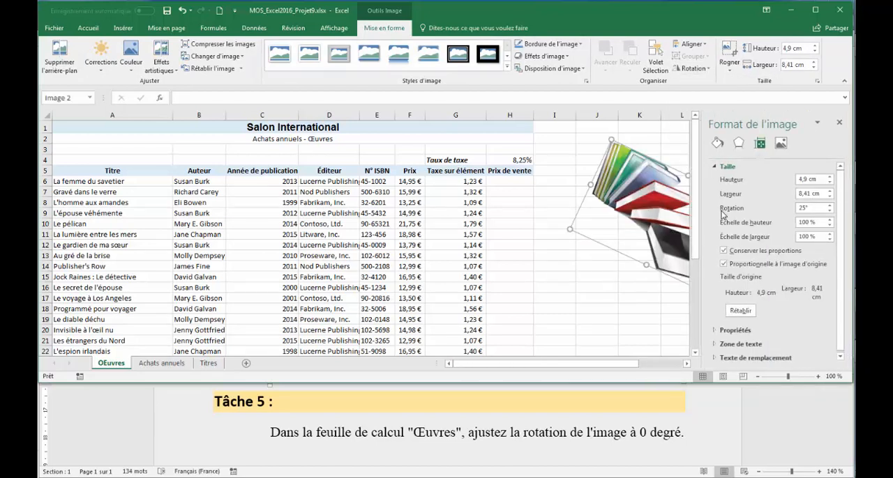
left_click(811, 211)
left_click_drag(810, 211, 798, 211)
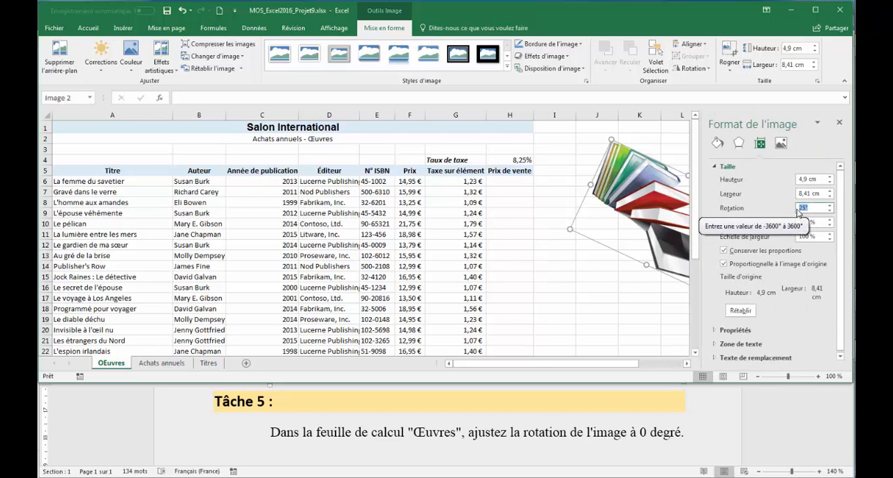
type("0")
key("Return")
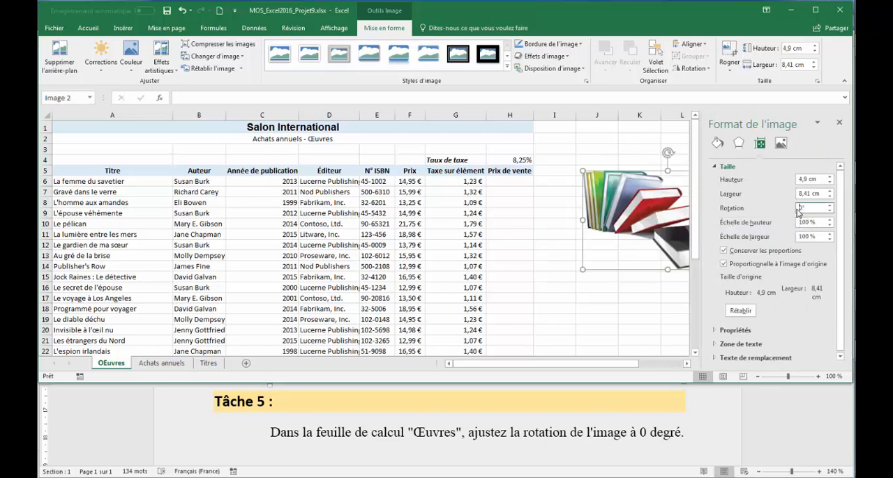